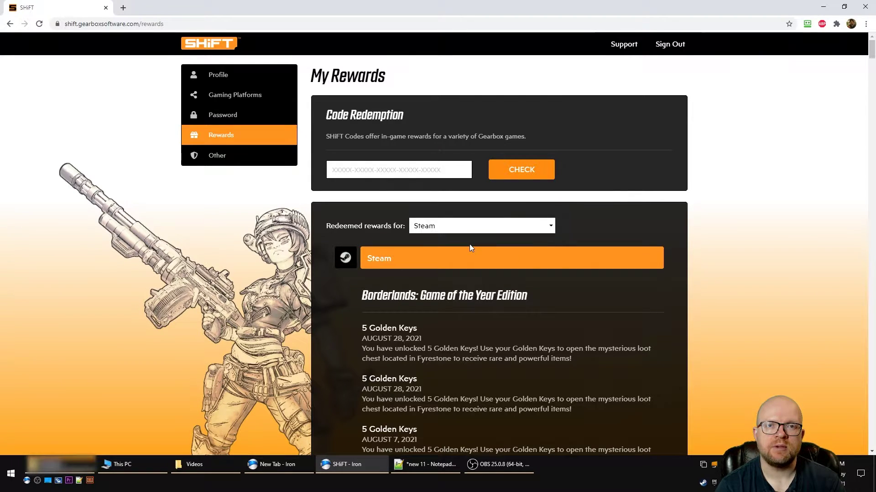
left_click(342, 165)
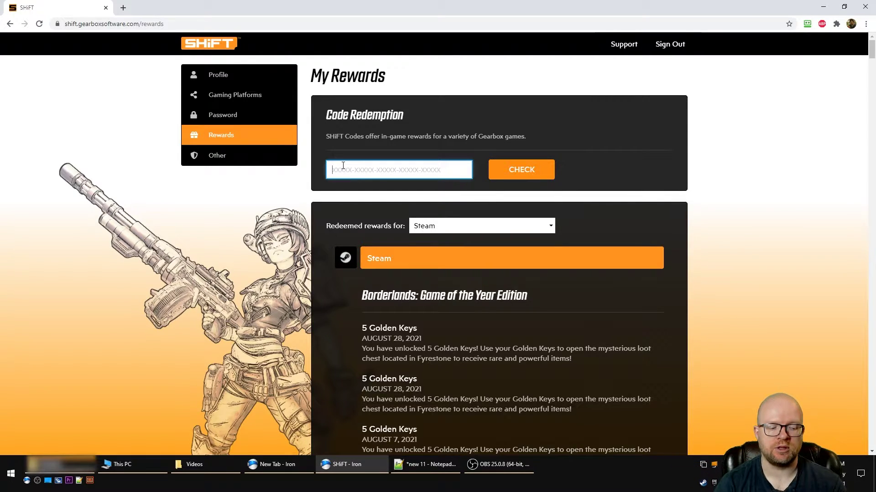
key("ctrl+v")
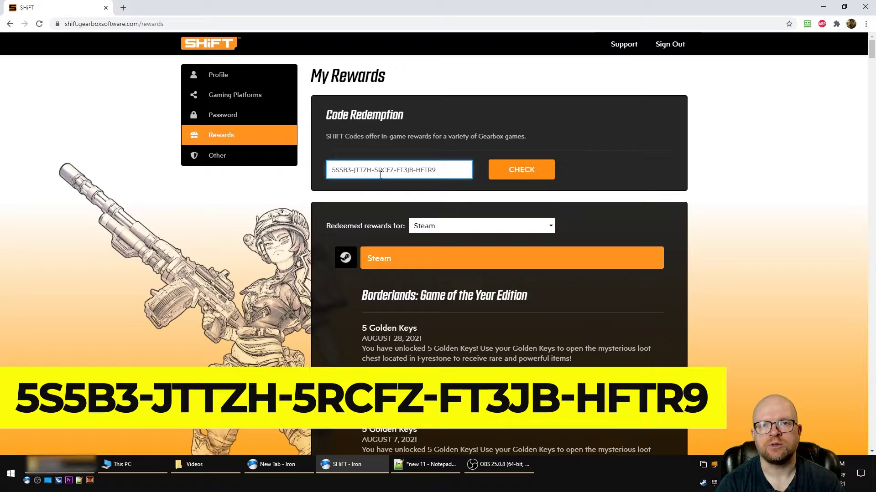
left_click(512, 172)
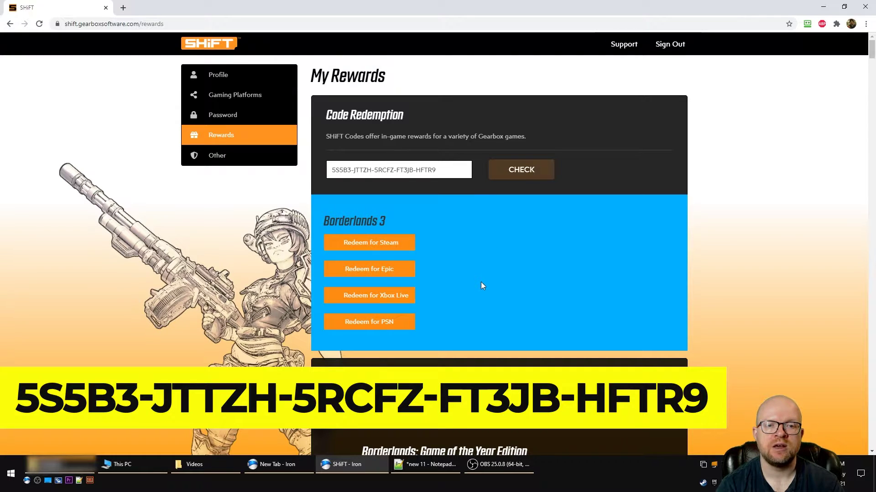
Choose 'Redeem for Epic' in the Borderlands 3 panel
left_click(377, 272)
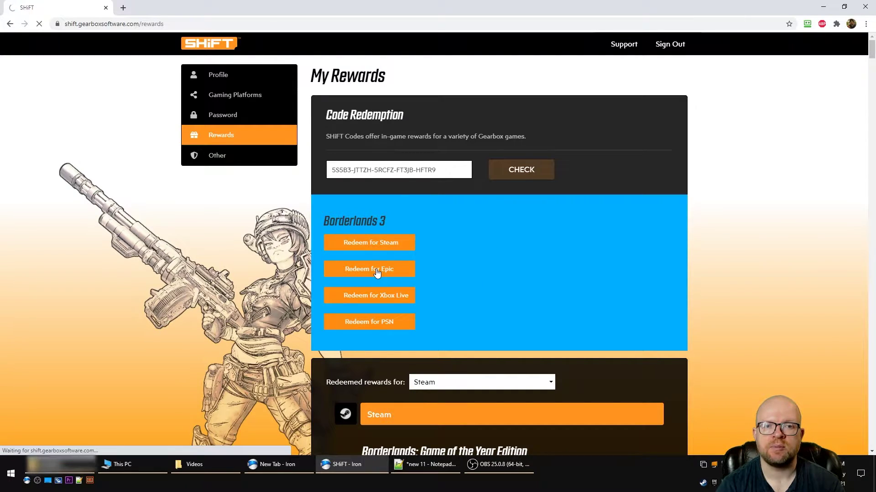